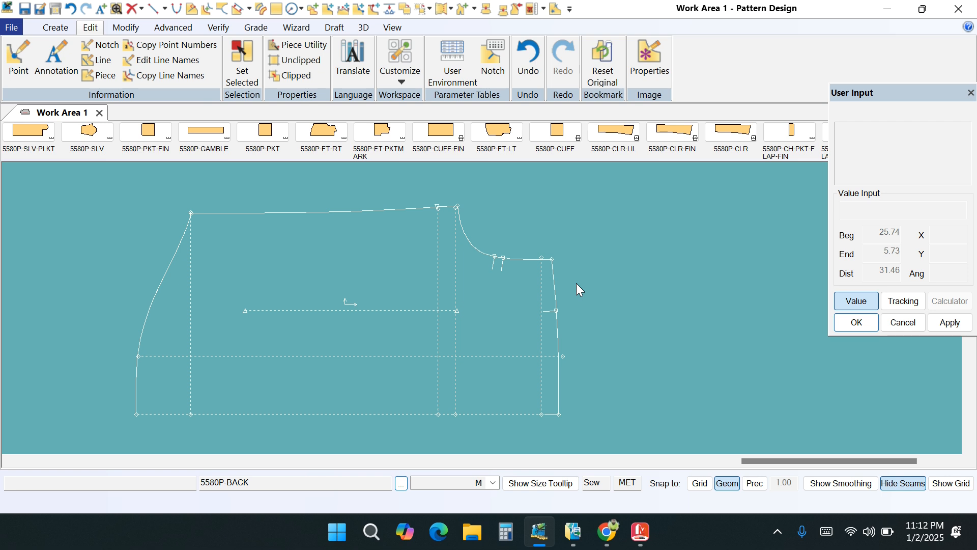
drag(474, 295, 452, 293)
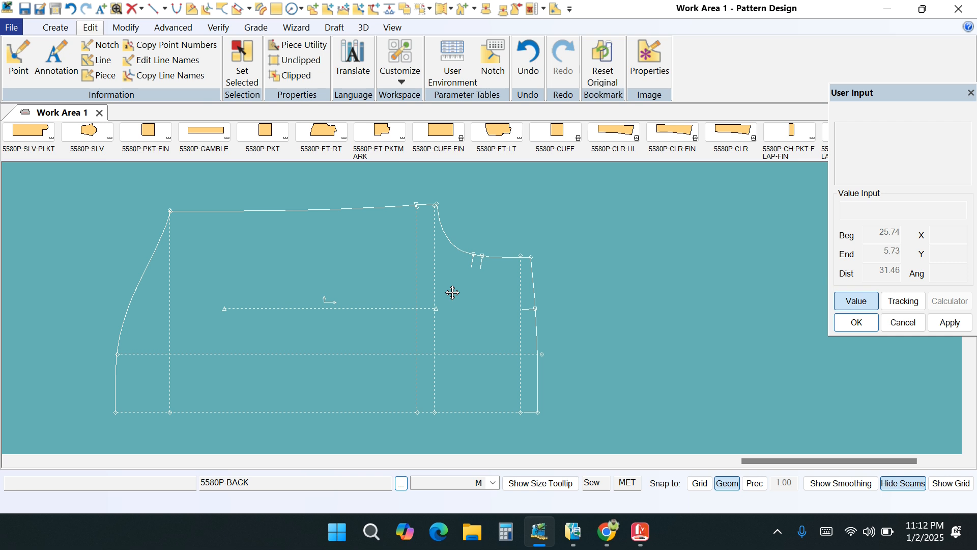
mouse_move(453, 292)
mouse_down()
mouse_move(447, 279)
mouse_move(447, 305)
mouse_up()
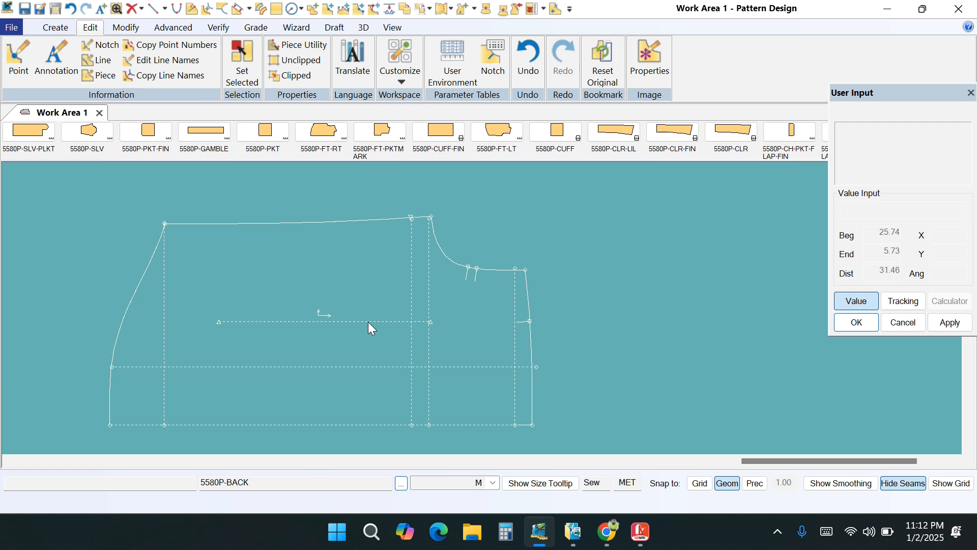
middle_drag(390, 291, 371, 273)
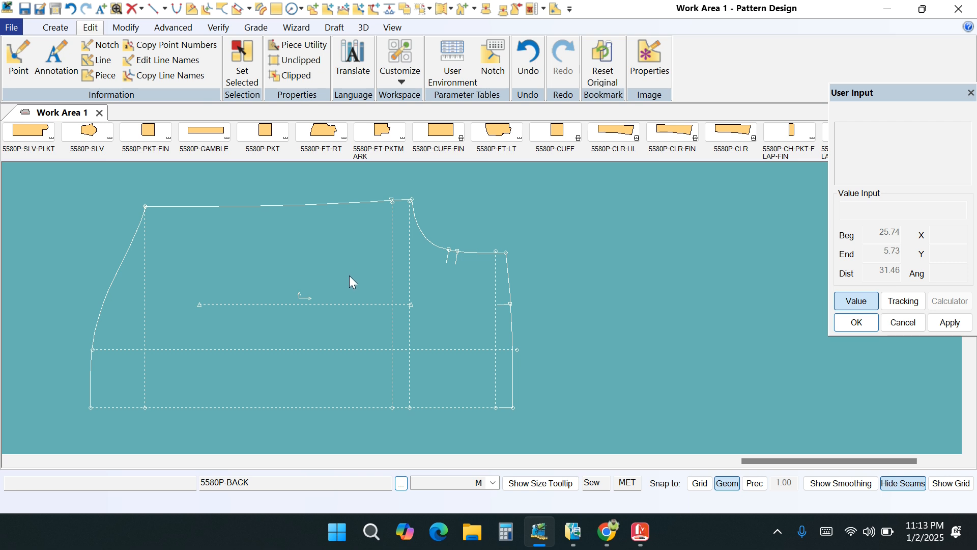
mouse_move(349, 274)
mouse_down()
mouse_move(329, 284)
mouse_move(330, 273)
mouse_up()
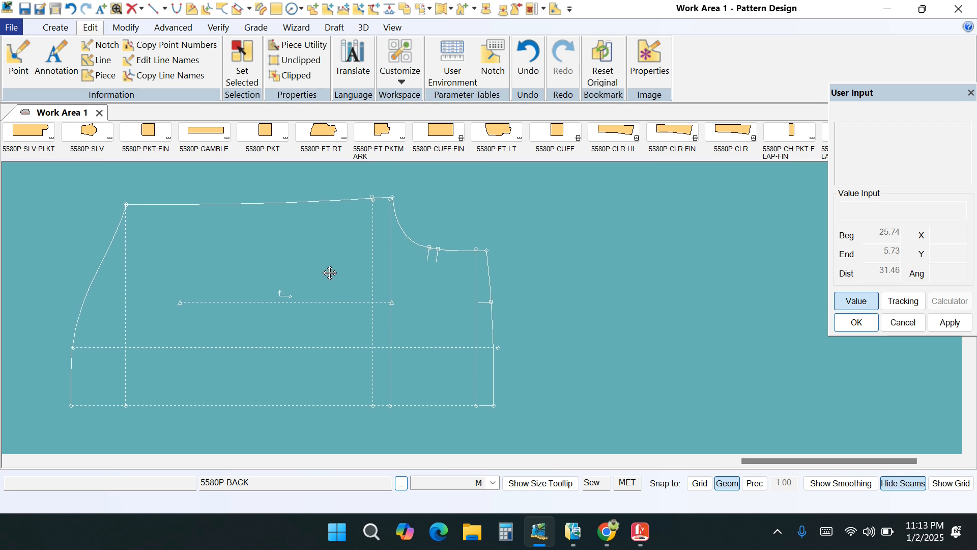
mouse_move(330, 273)
mouse_down()
mouse_move(324, 281)
mouse_move(328, 275)
mouse_up()
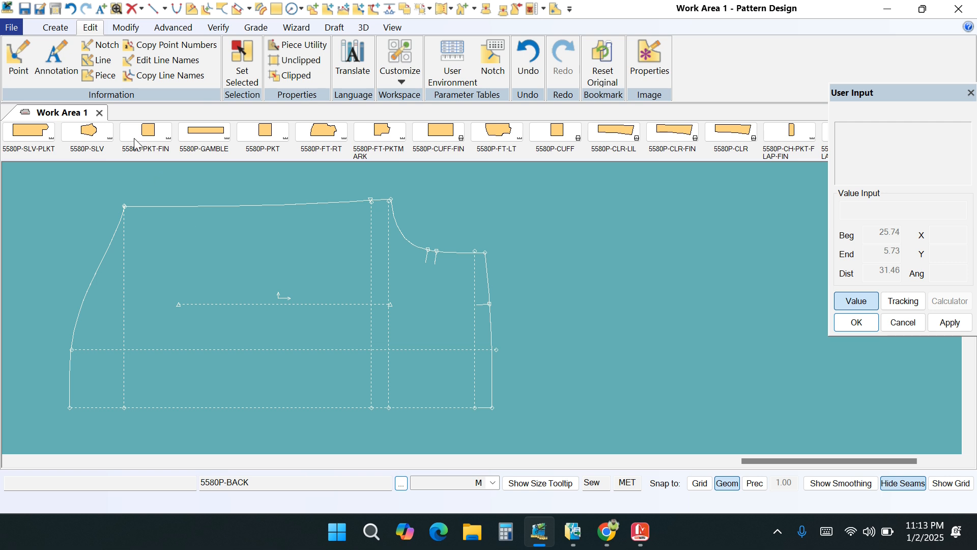
Start a new annotation inside the 5580P-BACK piece, above the grain line, with the lines BUYER-, STYLE- and DATE-.
click(56, 29)
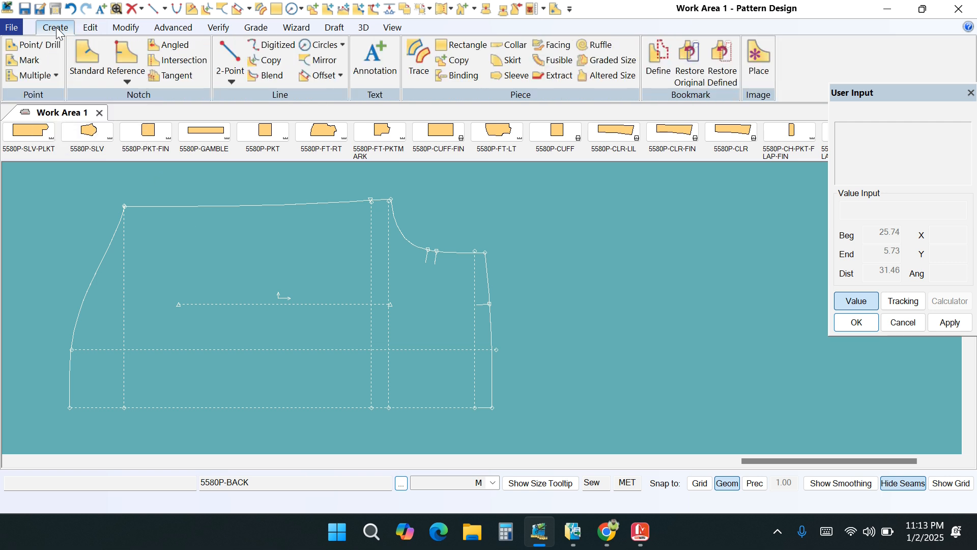
click(374, 60)
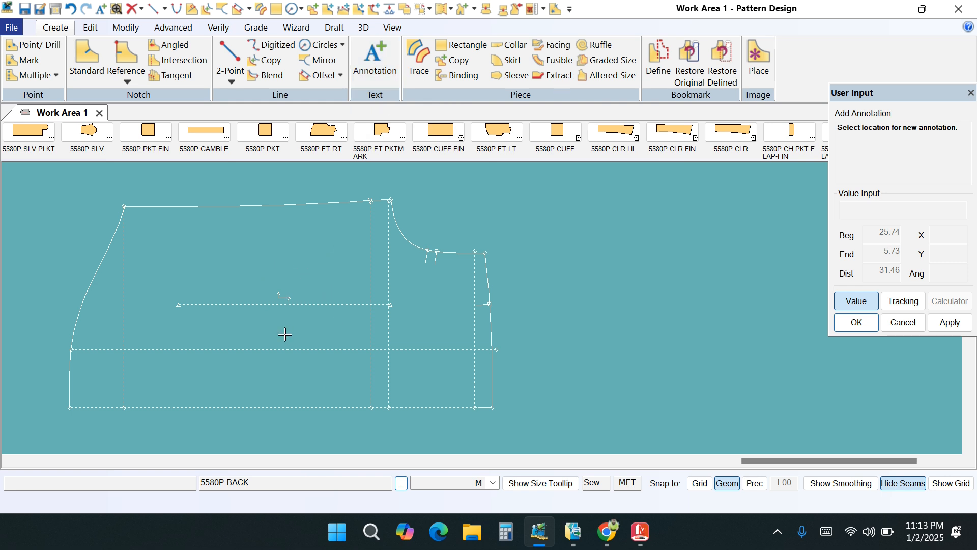
click(240, 274)
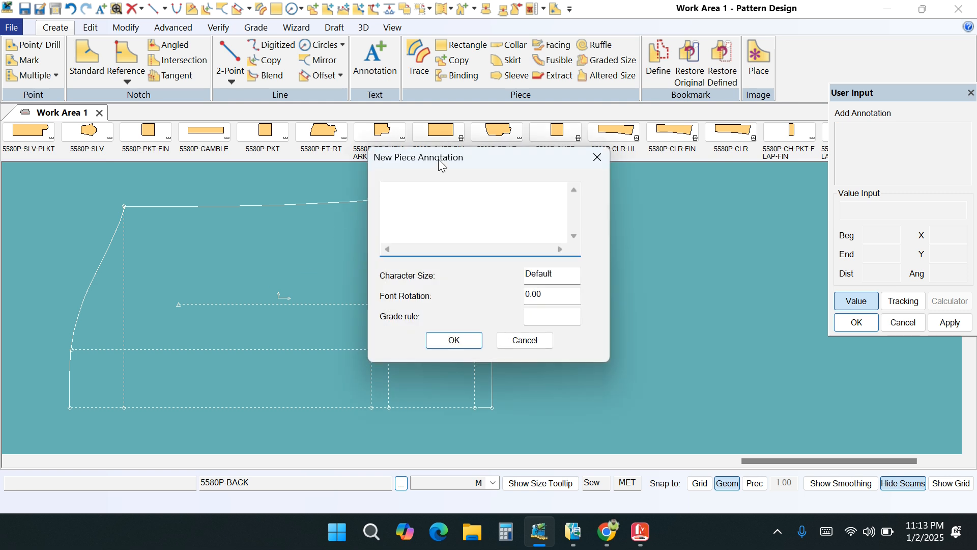
drag(441, 162, 463, 226)
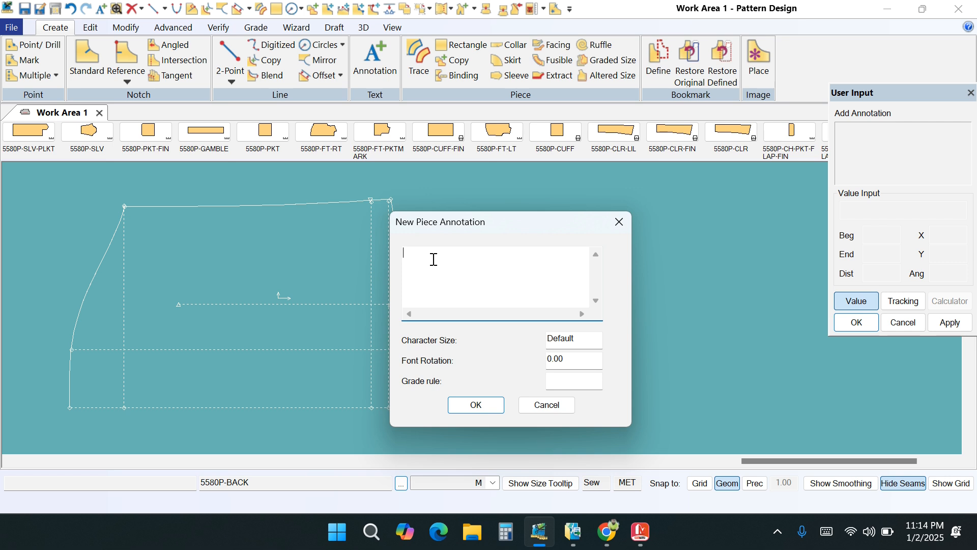
text(b)
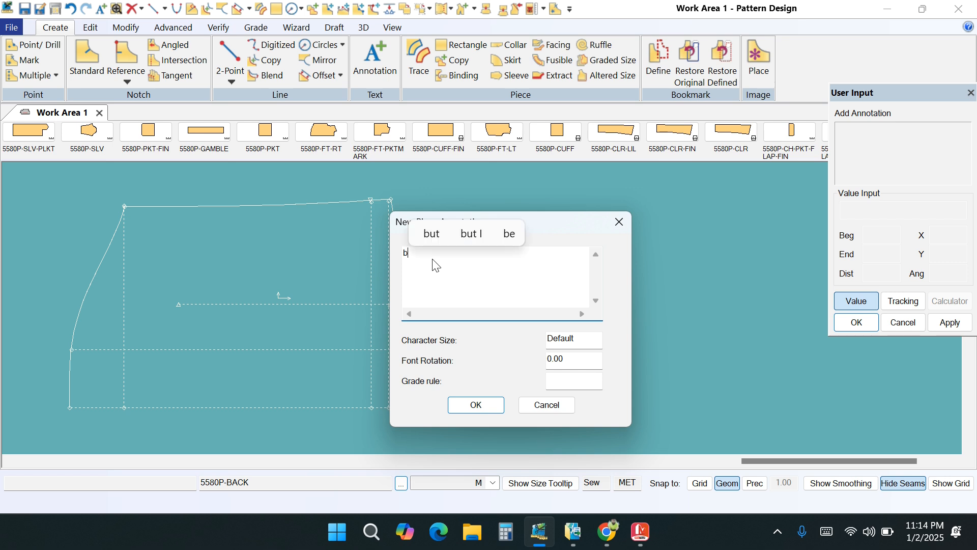
key(BackSpace)
text(B)
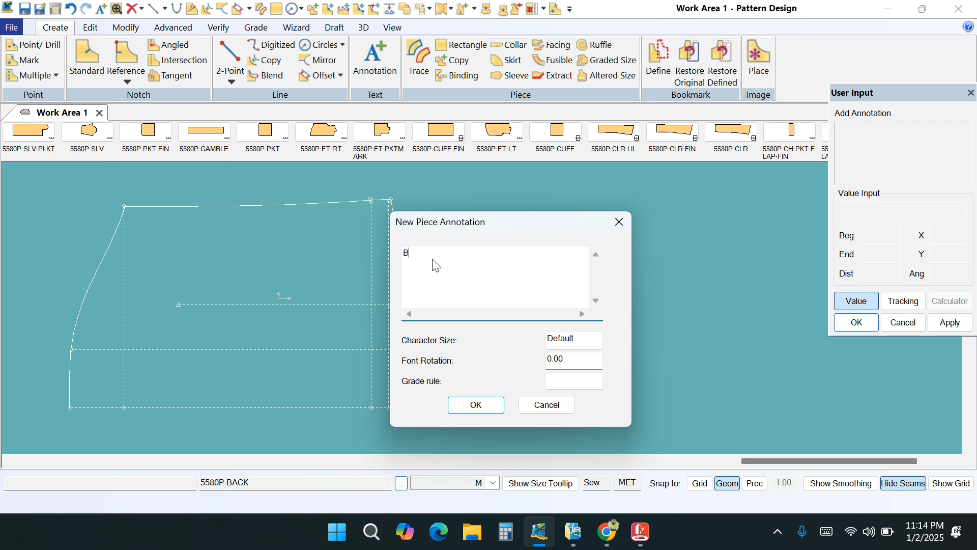
text(UYER)
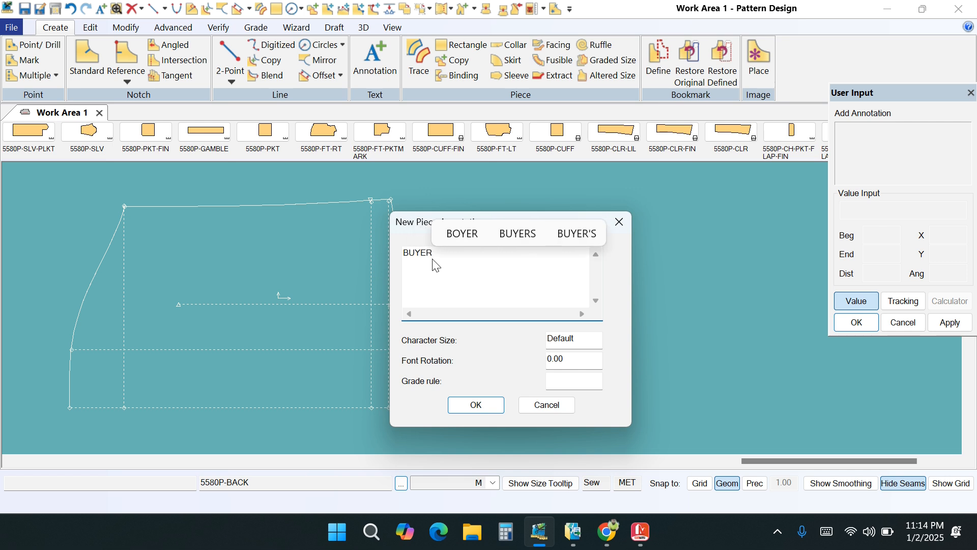
text(- )
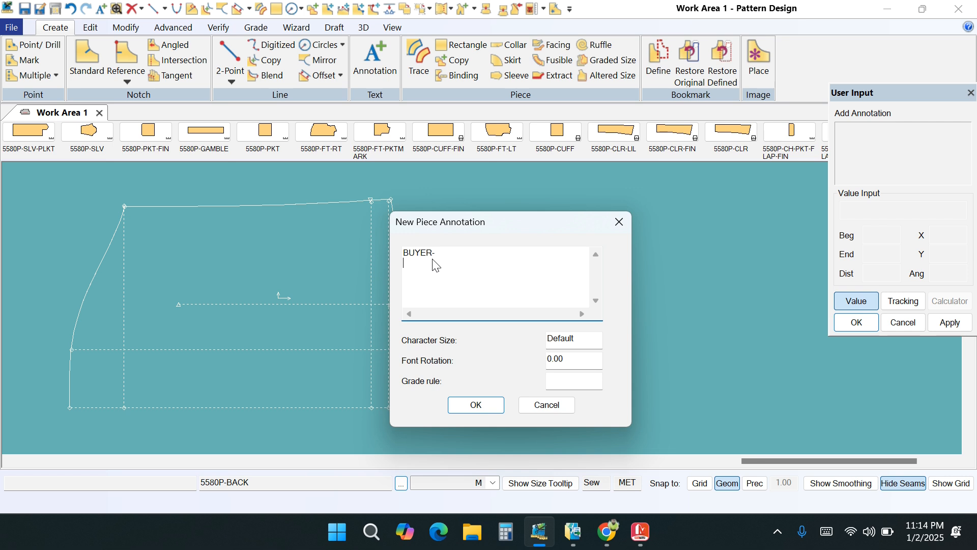
text(STY)
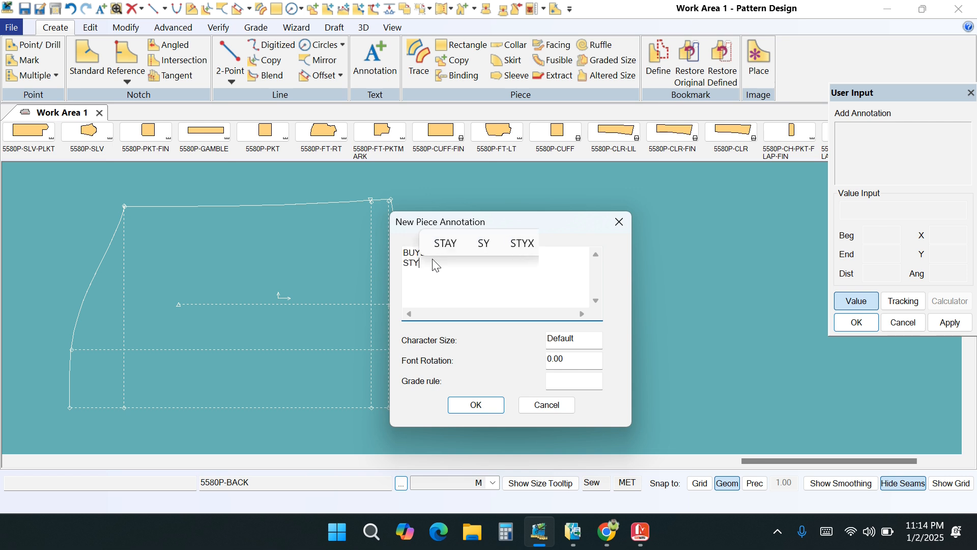
text(LE-)
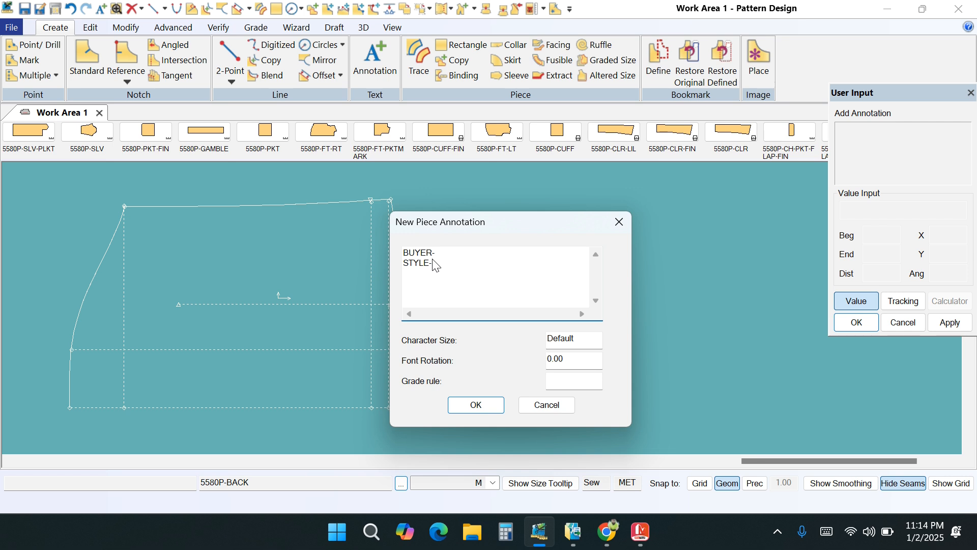
key(Return)
text(DA)
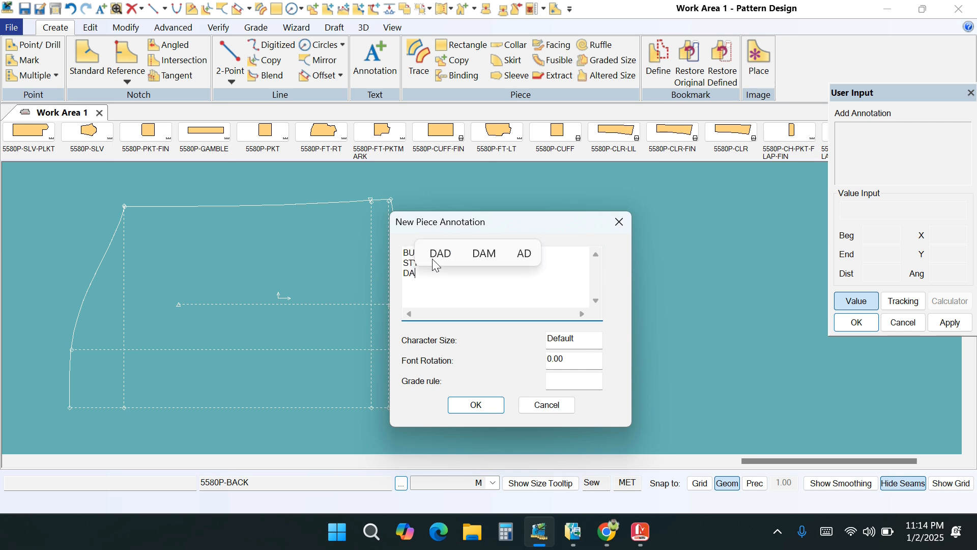
text(TE-)
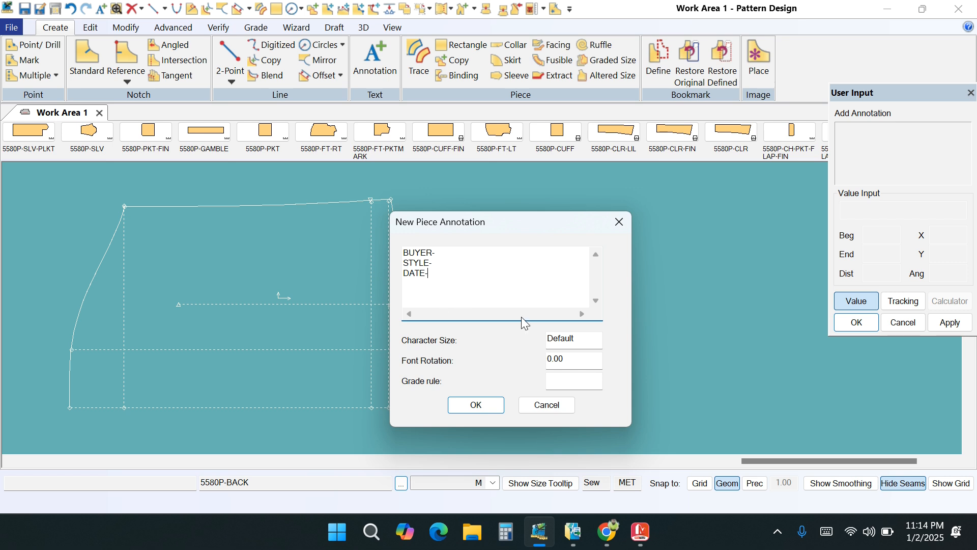
Set the new annotation's character size to 0.5, place it on the back piece and finish the Annotation command.
click(583, 340)
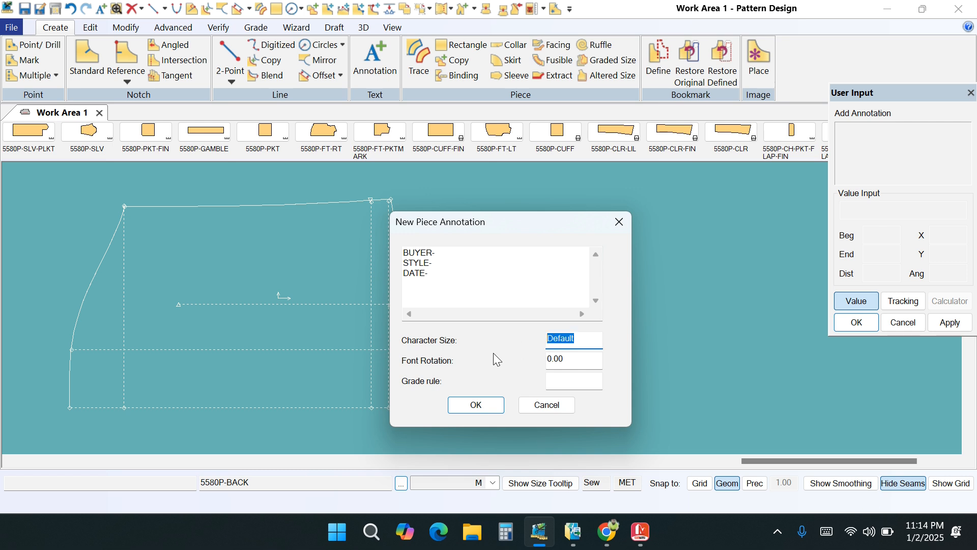
text(.5)
click(464, 405)
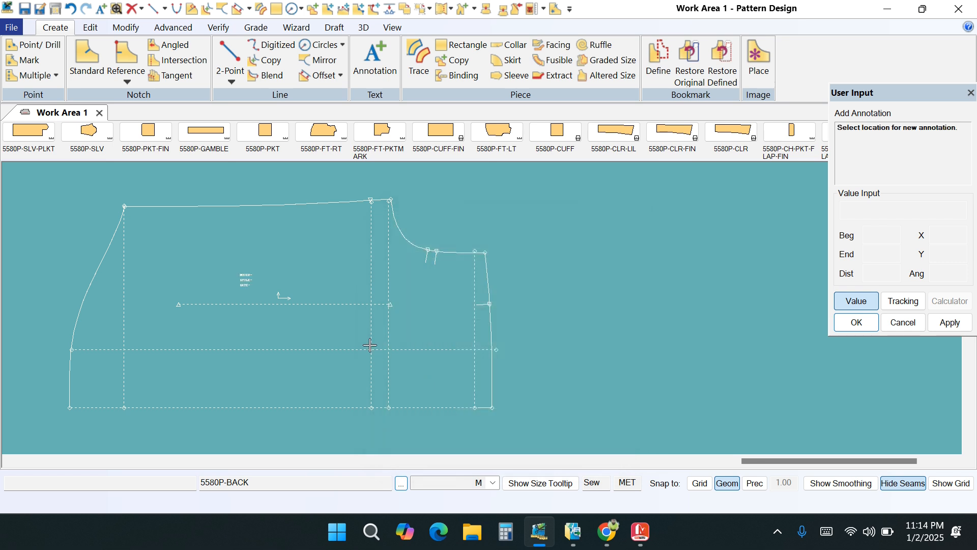
scroll(242, 277, up, 2)
scroll(242, 277, up, 3)
scroll(255, 273, down, 5)
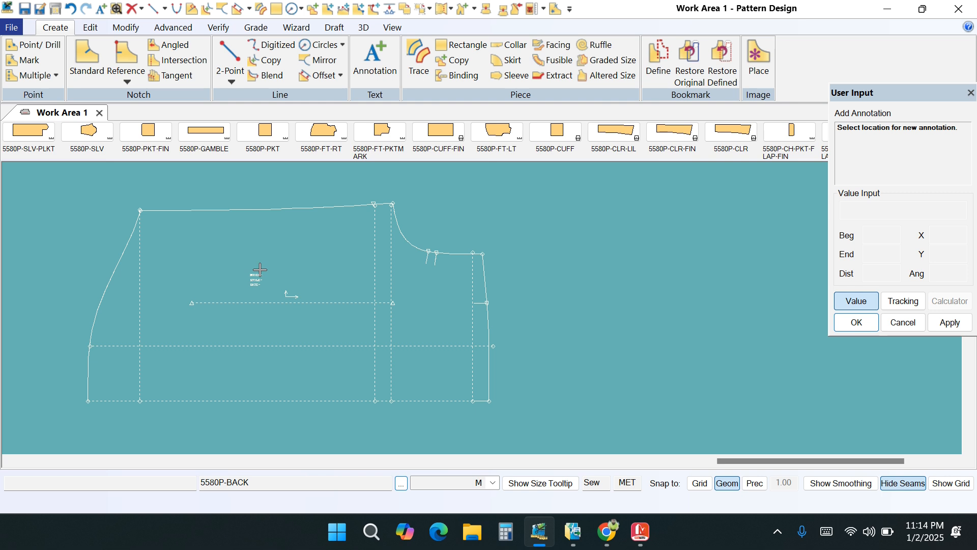
right_click(264, 247)
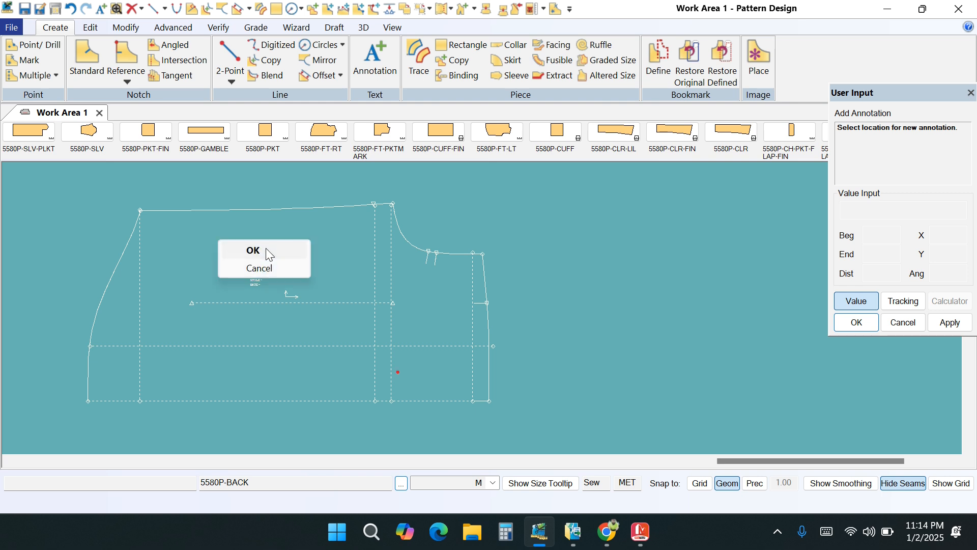
click(266, 250)
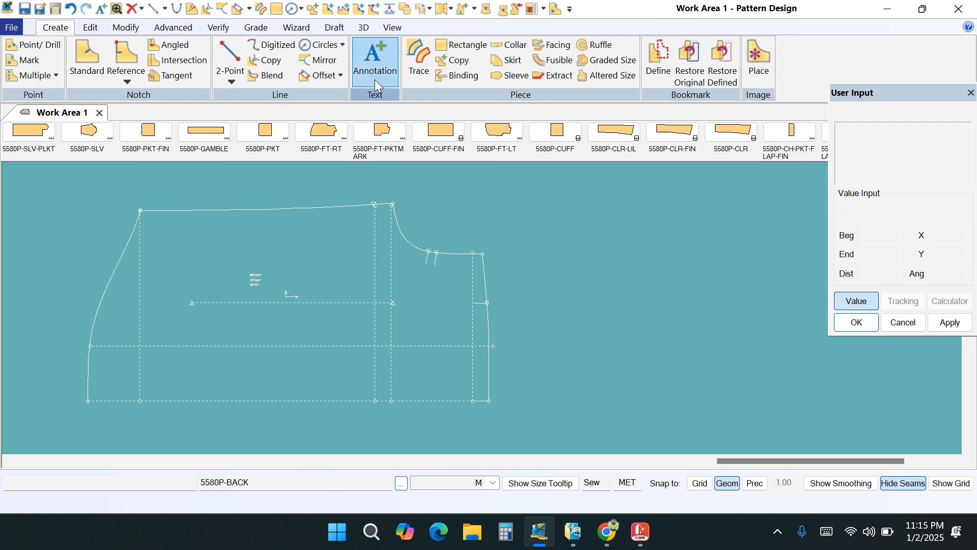
click(375, 61)
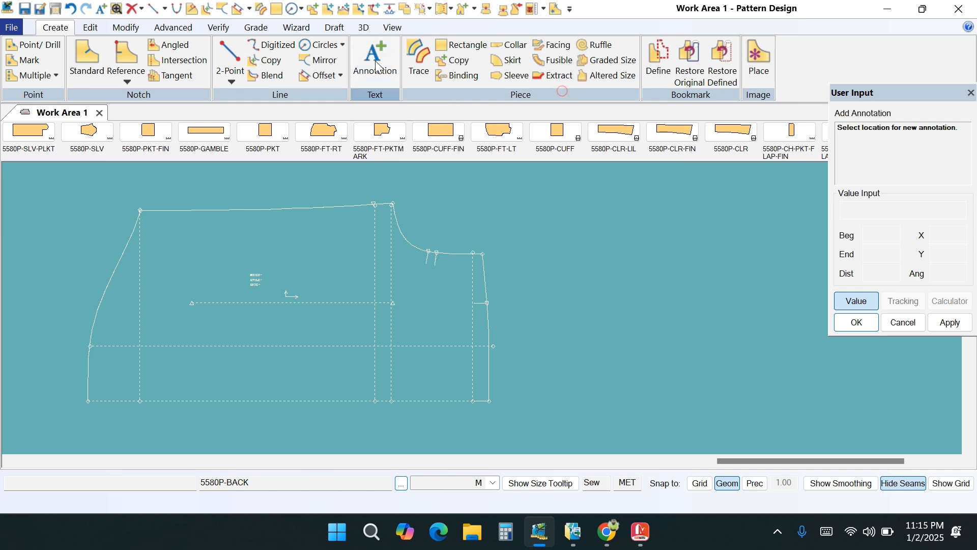
click(331, 249)
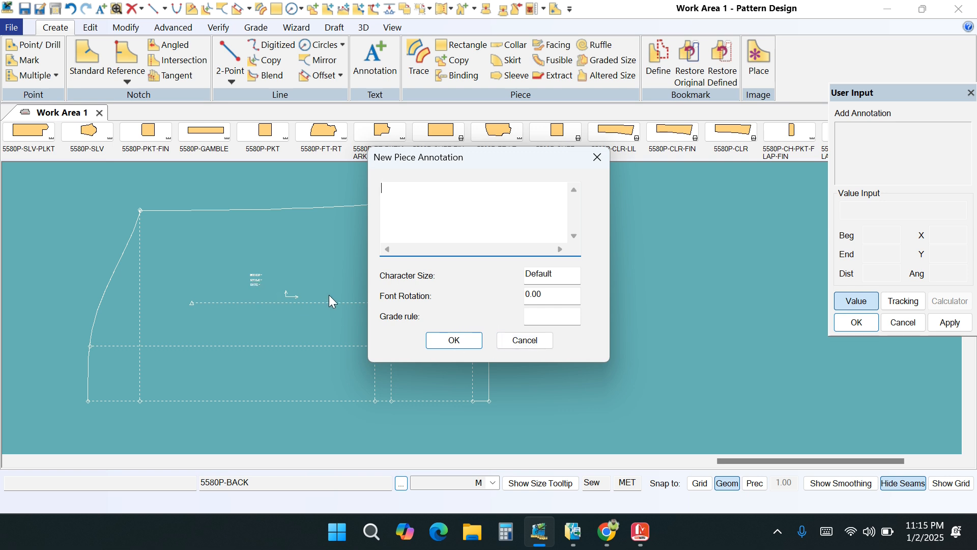
click(523, 340)
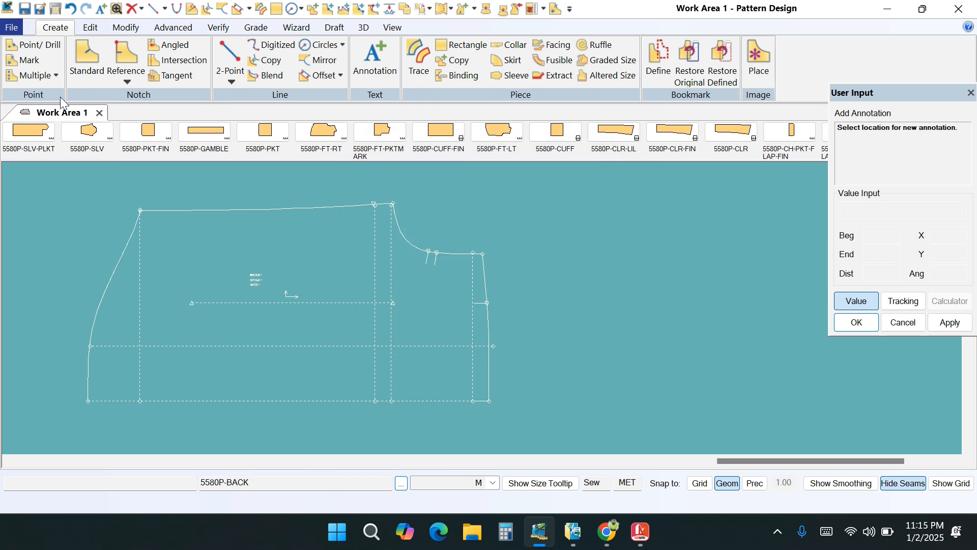
Edit the BUYER-/STYLE-/DATE- annotation and move it closer to the back piece's curved armhole and upper edge.
click(89, 28)
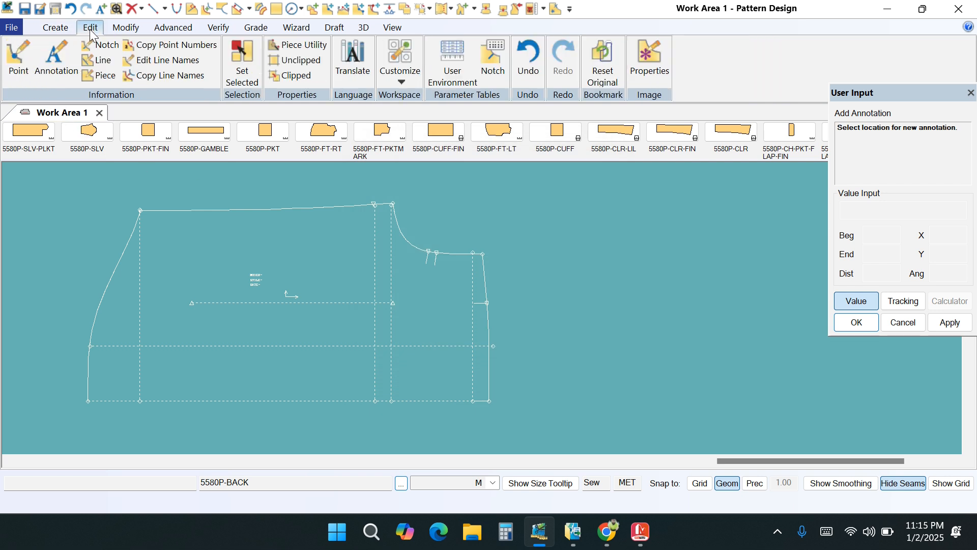
click(55, 57)
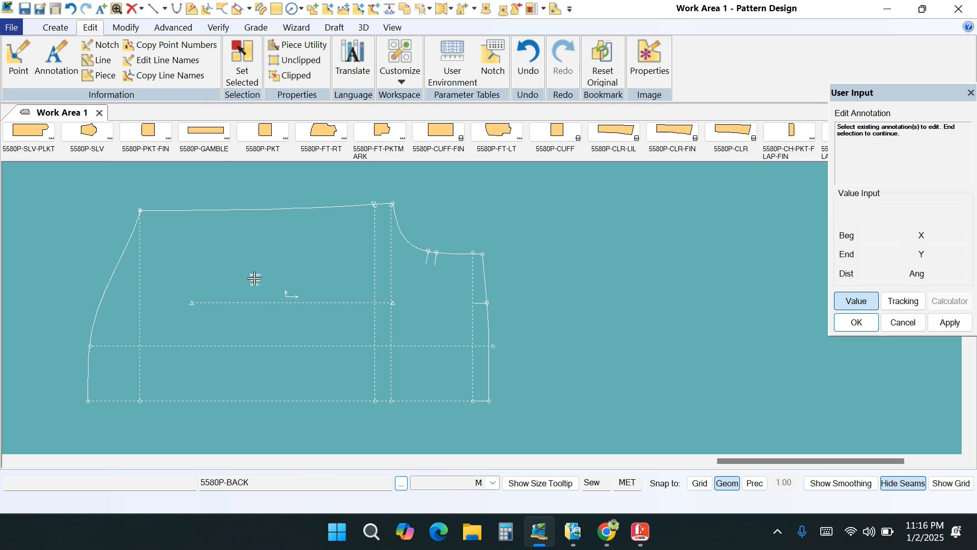
scroll(254, 277, up, 3)
scroll(255, 277, up, 1)
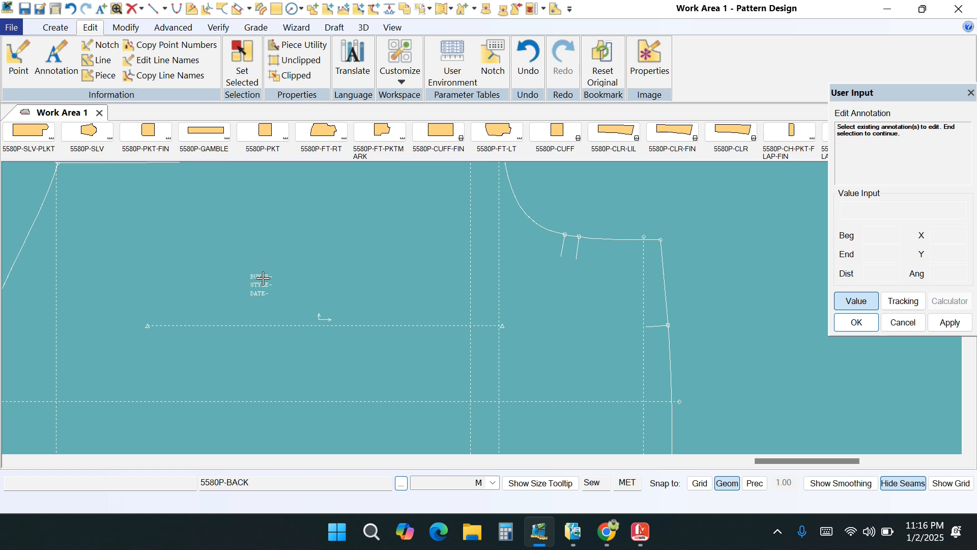
click(260, 283)
right_click(319, 246)
click(321, 247)
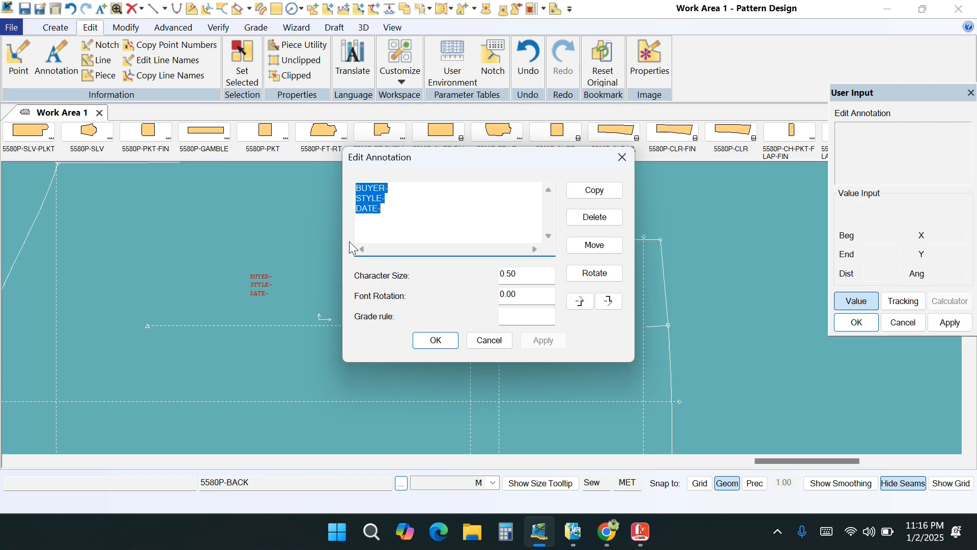
drag(434, 158, 448, 175)
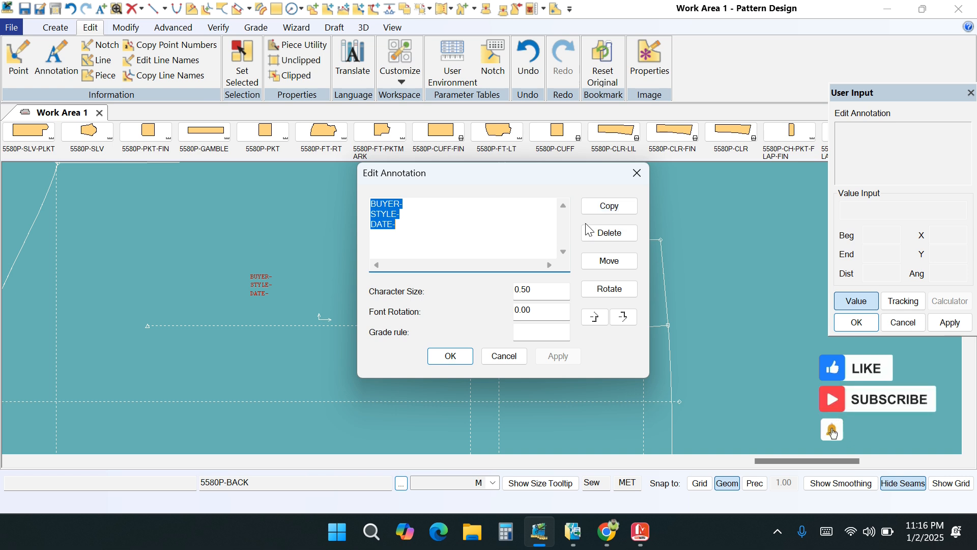
click(609, 262)
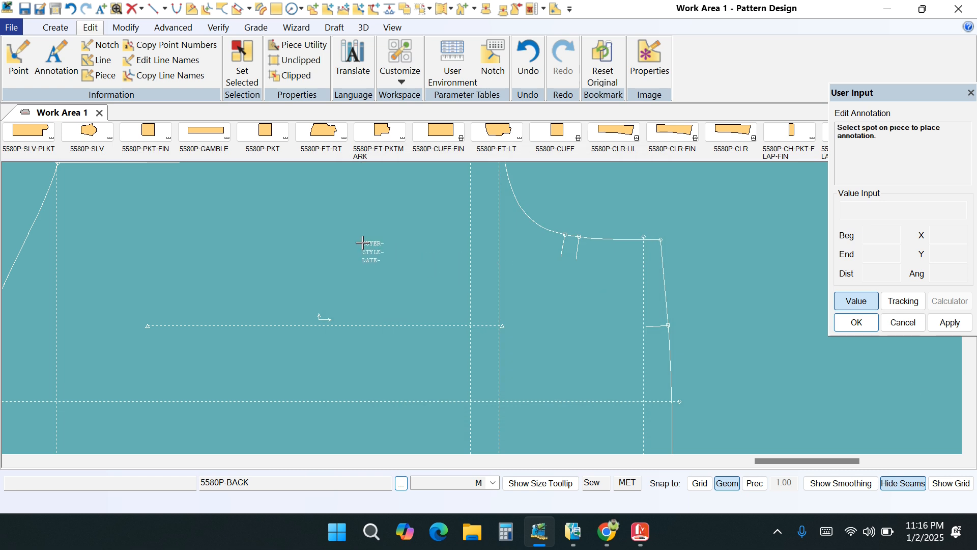
click(383, 231)
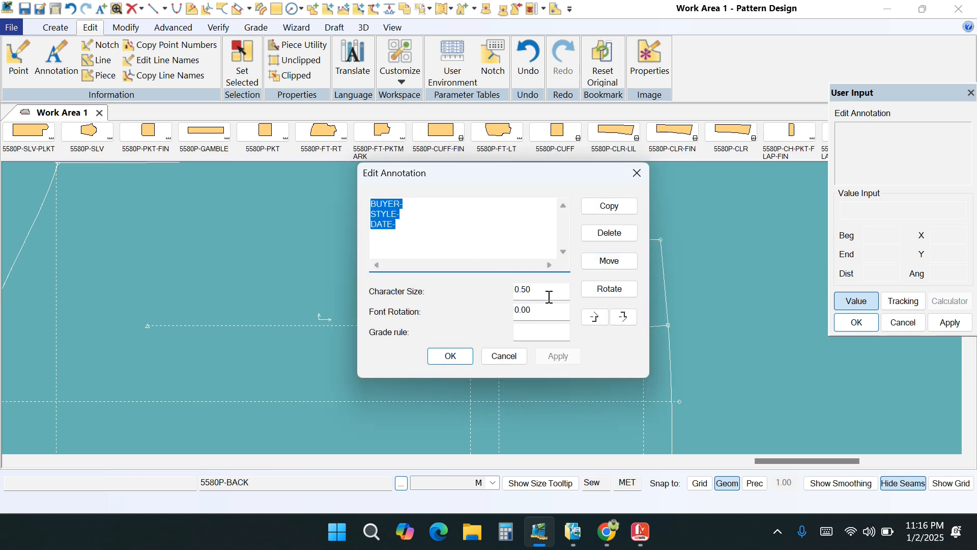
Set the annotation's character size to 2 and its font rotation to 90, and apply the changes.
drag(549, 296, 507, 301)
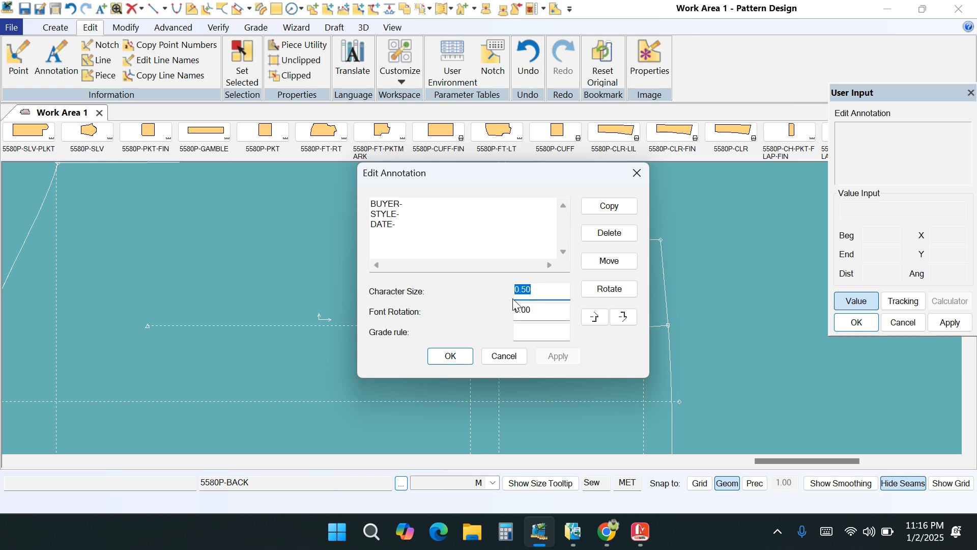
text(2)
click(537, 311)
text(90)
click(555, 356)
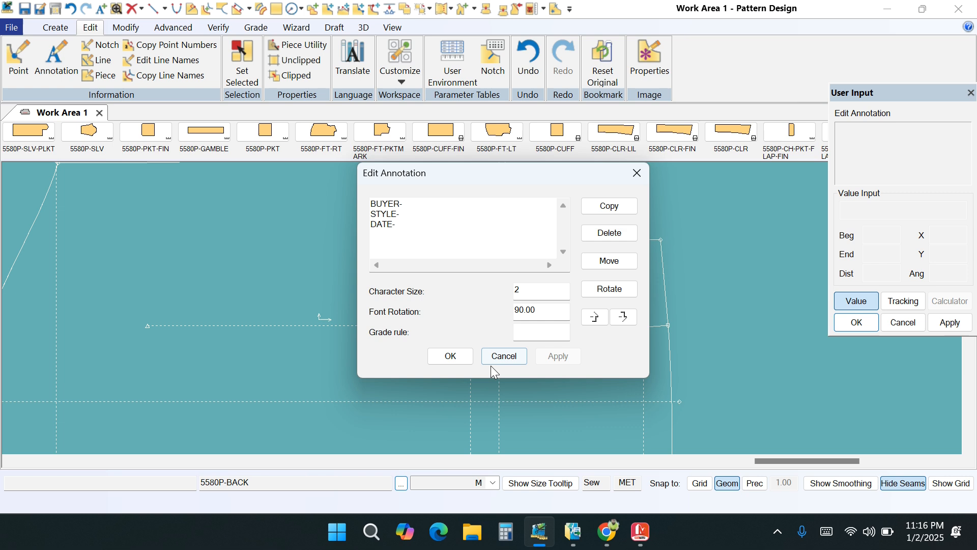
click(450, 357)
scroll(356, 410, down, 2)
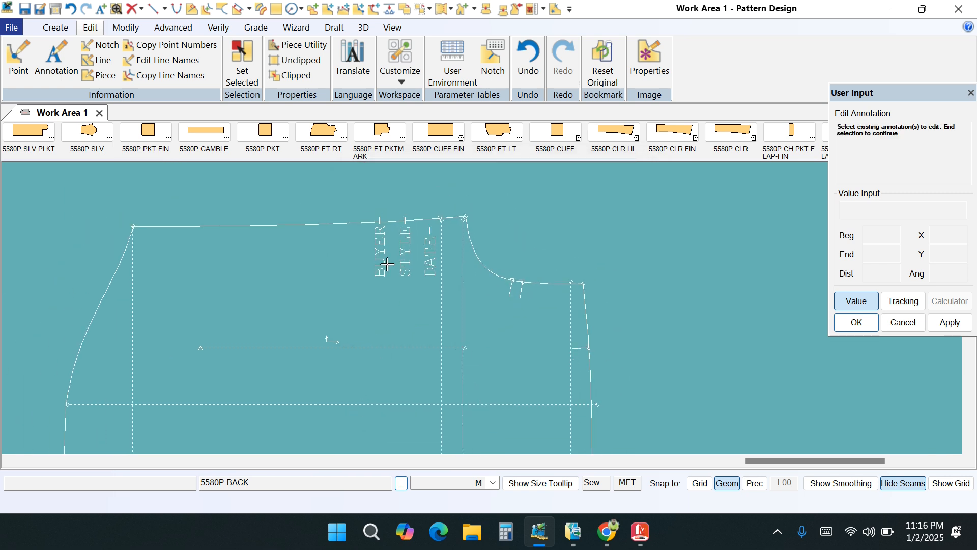
scroll(407, 265, down, 1)
scroll(407, 264, down, 1)
scroll(412, 252, down, 1)
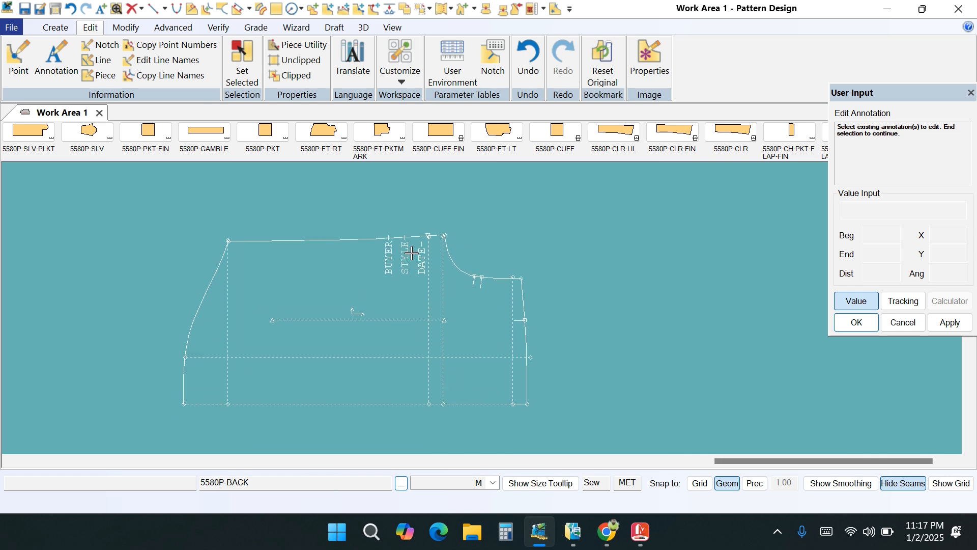
Select the rotated BUYER-/STYLE-/DATE- annotation on the back piece for editing.
click(407, 262)
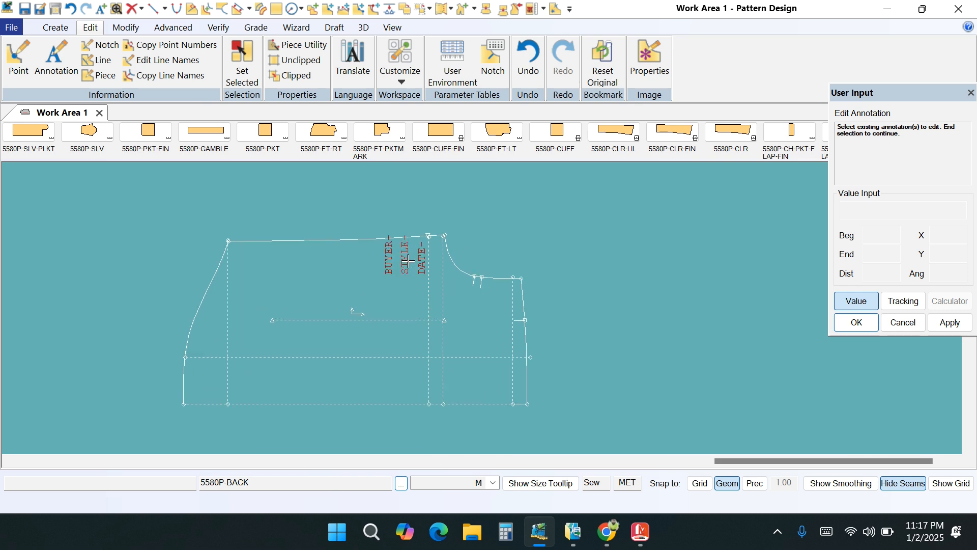